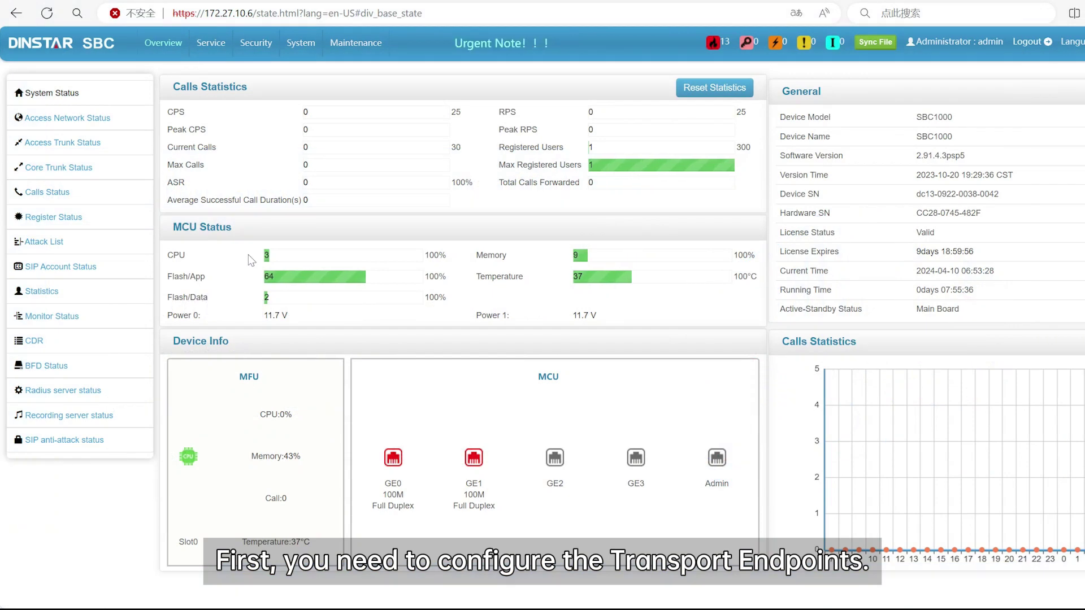
Save the Public transport endpoint with interface GE0, UDP transport, port 5060 and IPV4, and apply the configuration.
click(212, 47)
click(133, 97)
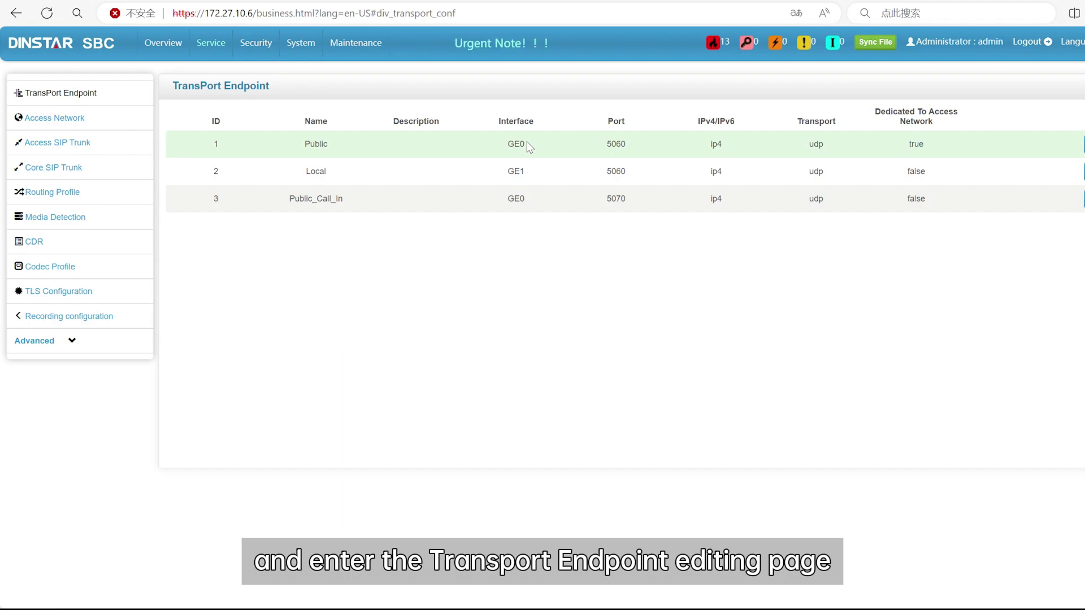
double_click(529, 147)
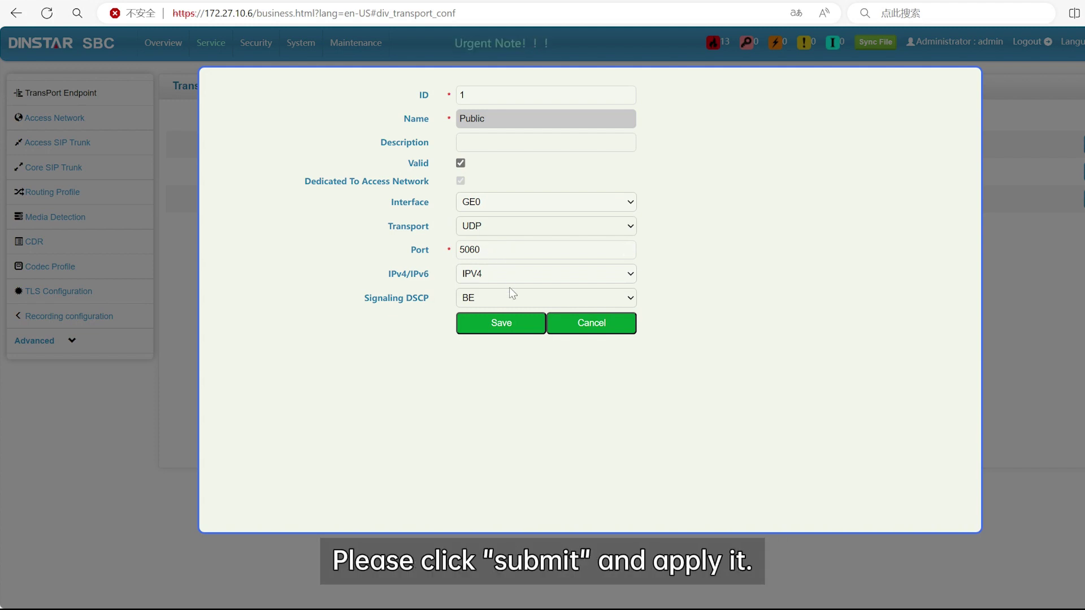
click(508, 321)
click(353, 83)
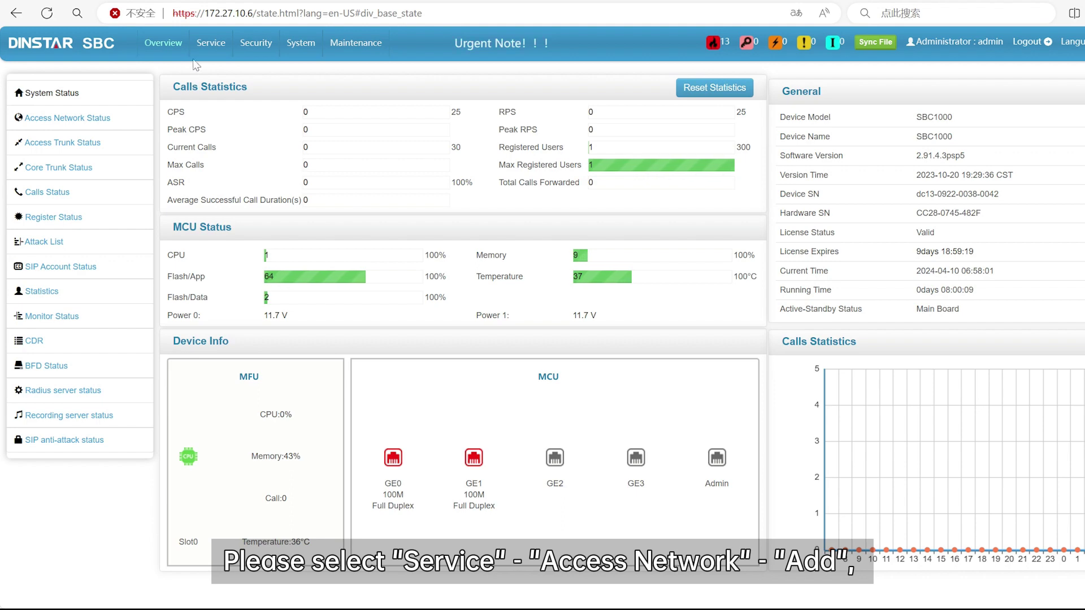
Save the PublicNetwork access network with media interface GE0, transport endpoint Public and RFC2833 DTMF, and apply the configuration.
click(210, 42)
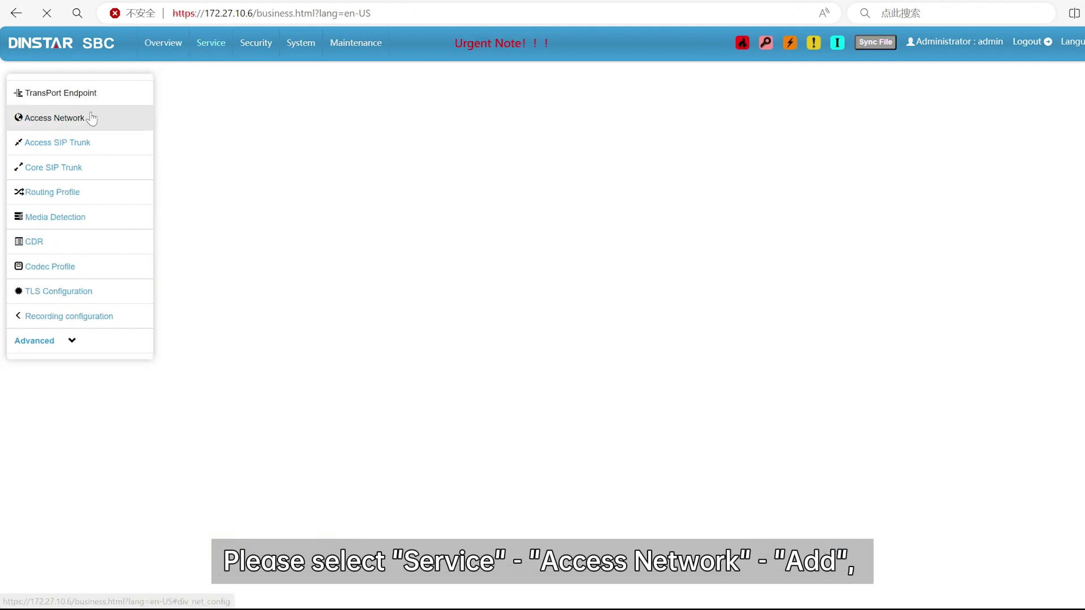
click(90, 117)
click(445, 146)
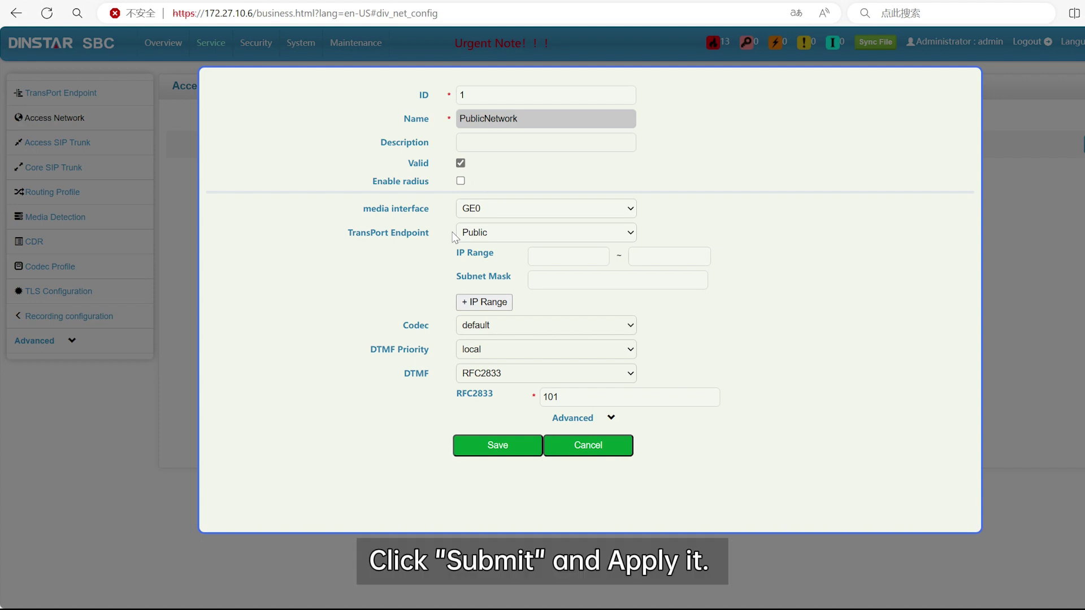
click(508, 445)
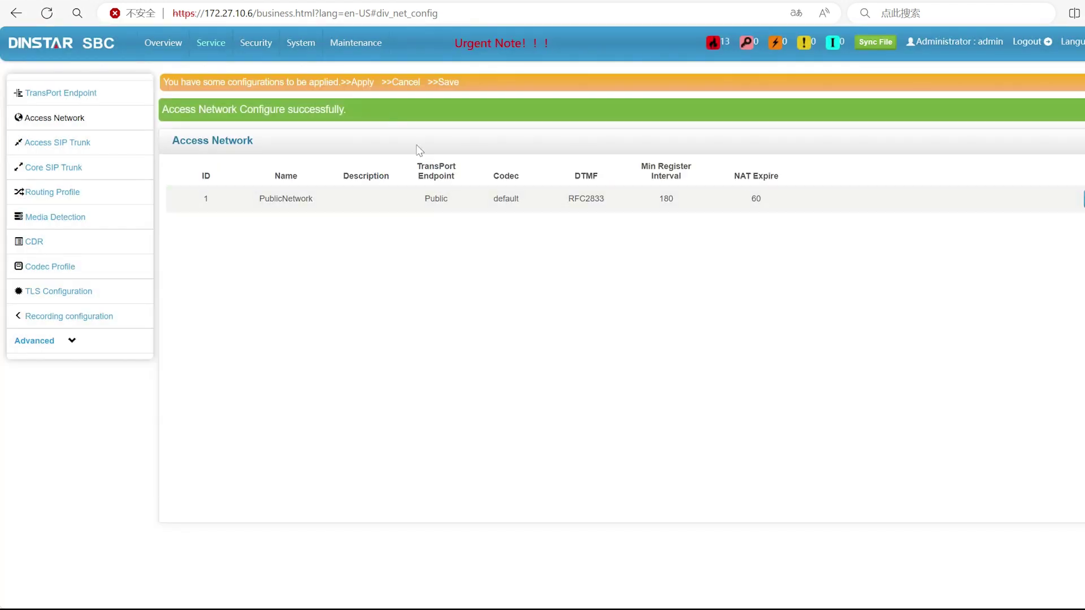
click(364, 80)
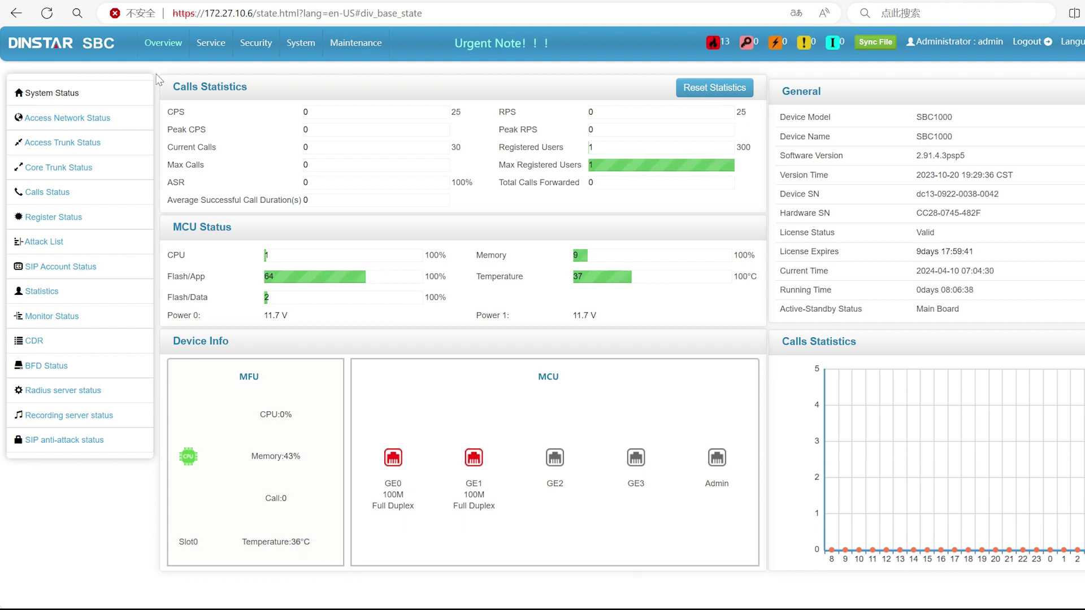
Save the SIP_Server core SIP trunk with interface GE1, endpoint Local, Static mode and remote address 172.27.10.4:5060, and apply the configuration.
click(200, 47)
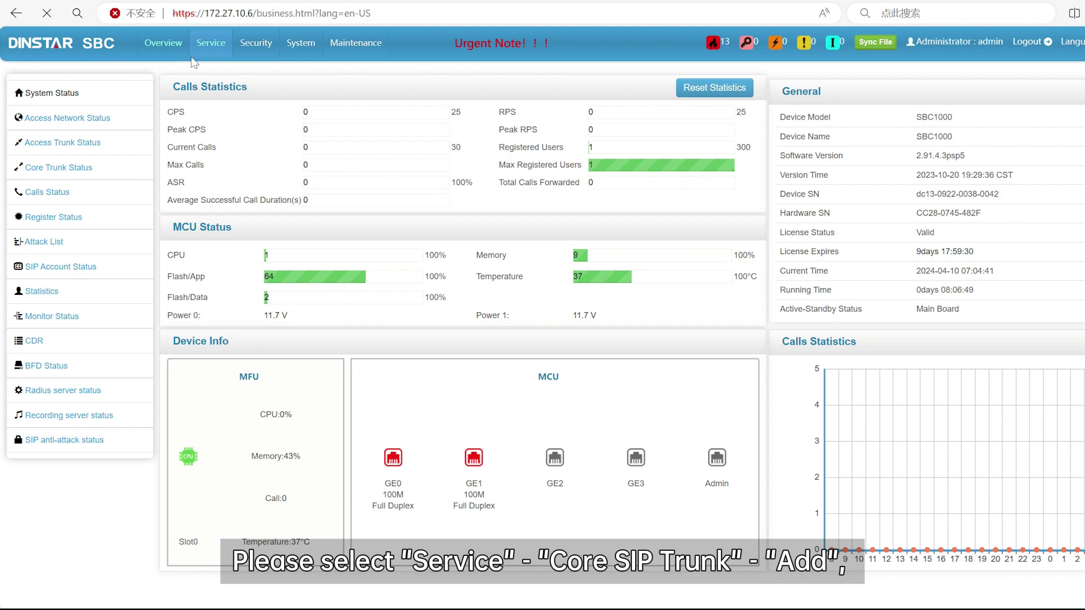
click(94, 170)
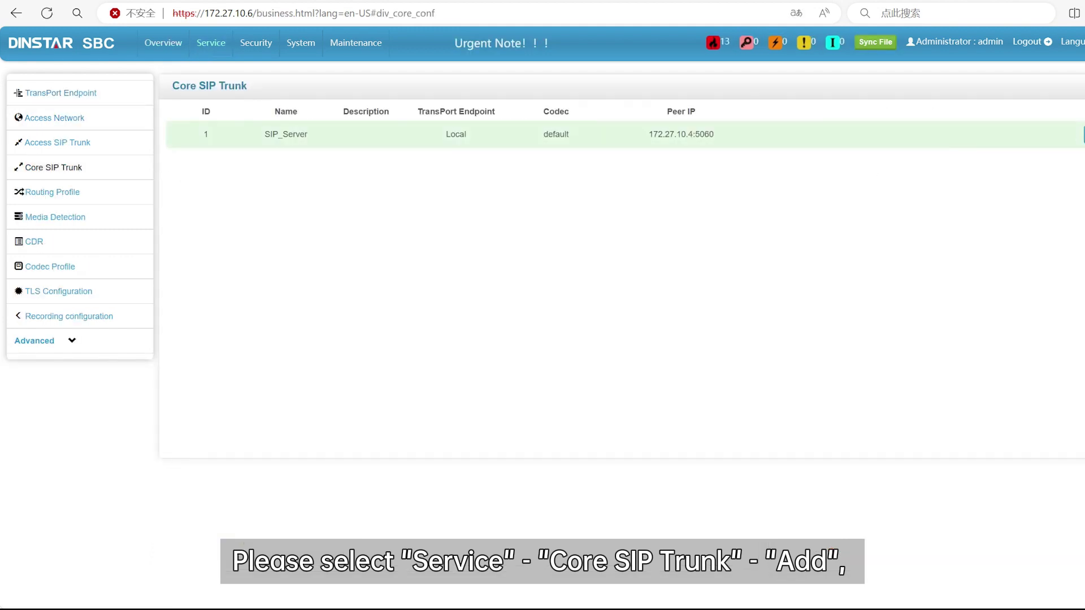
click(574, 134)
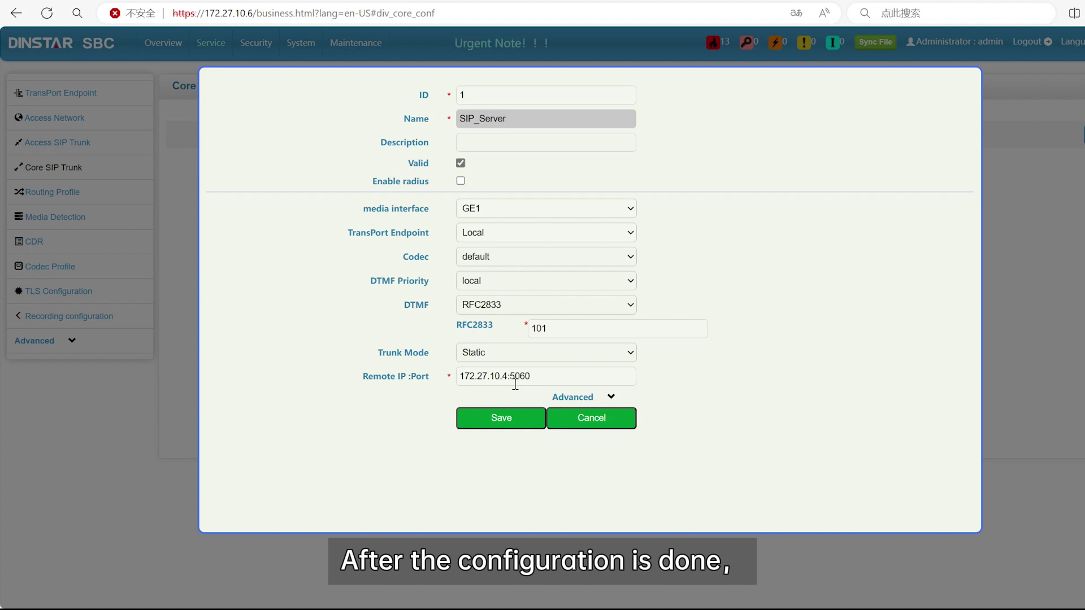
click(509, 421)
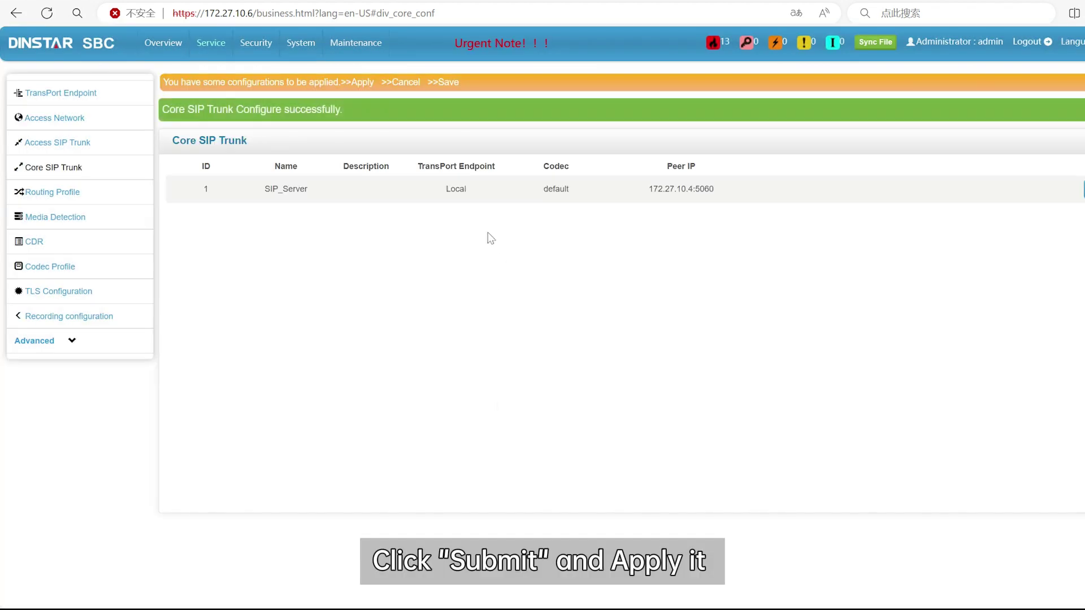
click(355, 82)
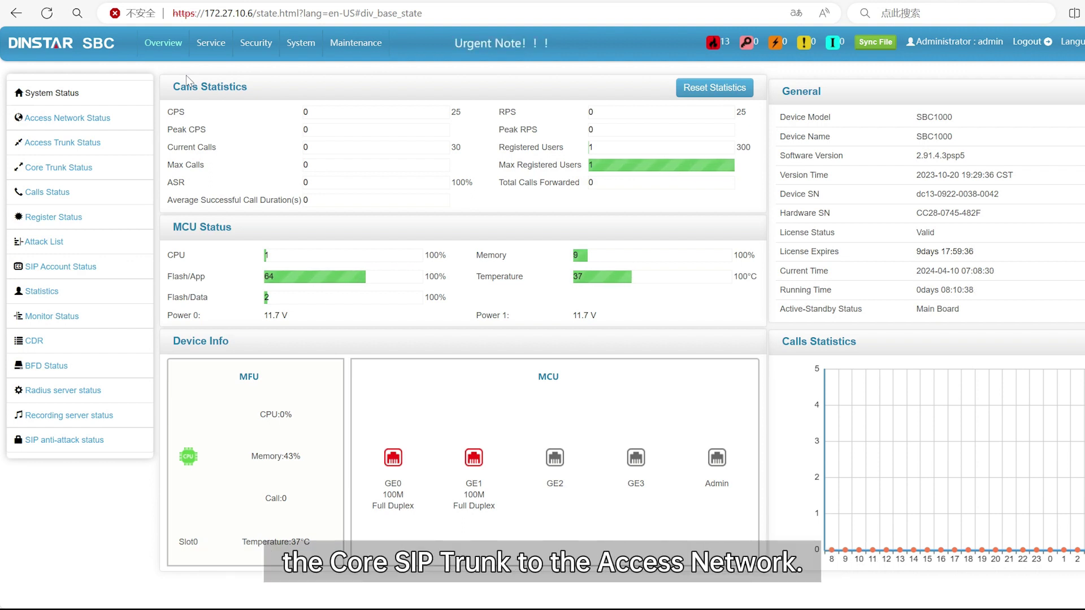
Save the priority 1022 call route from access network PublicNetwork to core SIP trunk SIP_Server, and apply the configuration.
click(208, 44)
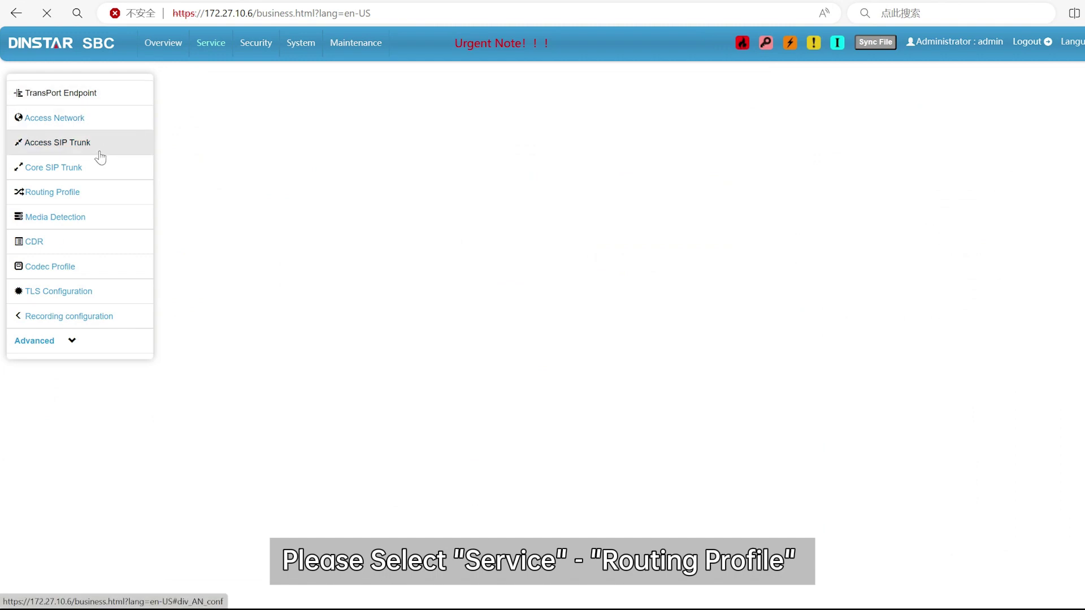
click(80, 194)
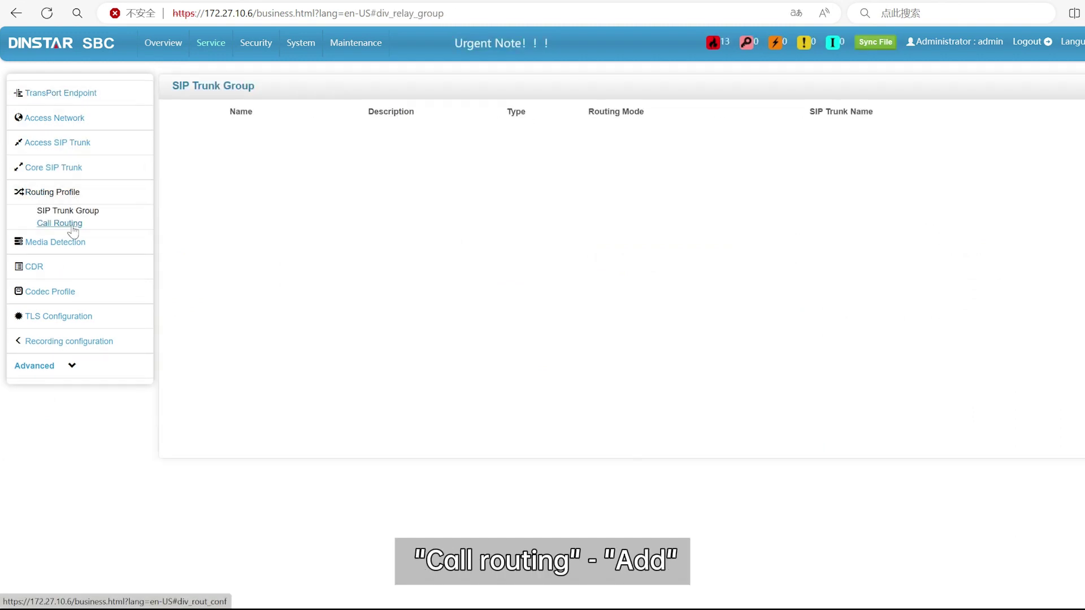
click(59, 223)
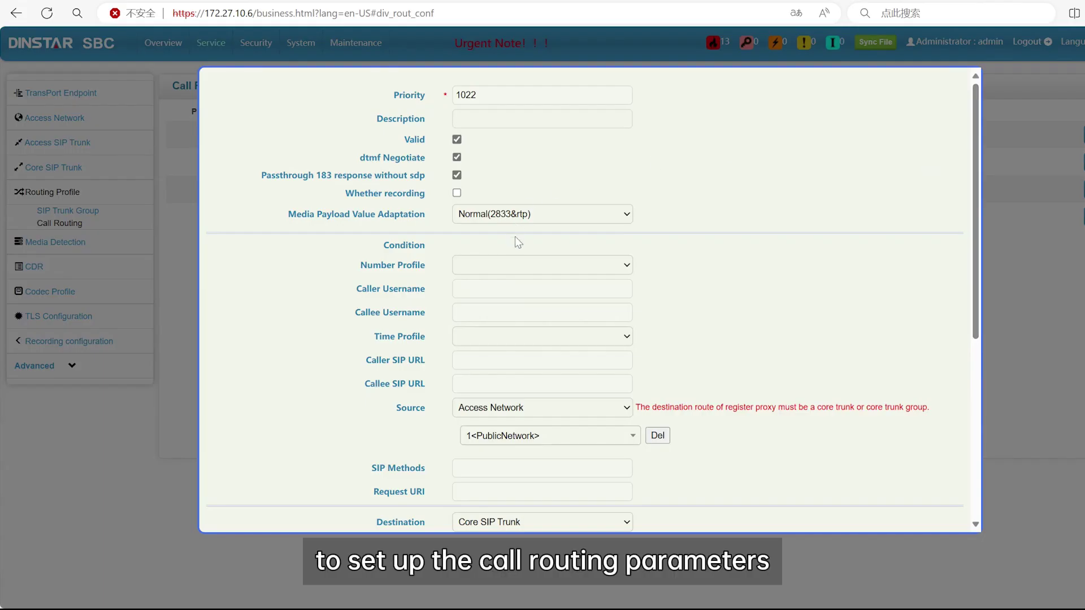
scroll(515, 240, down, 4)
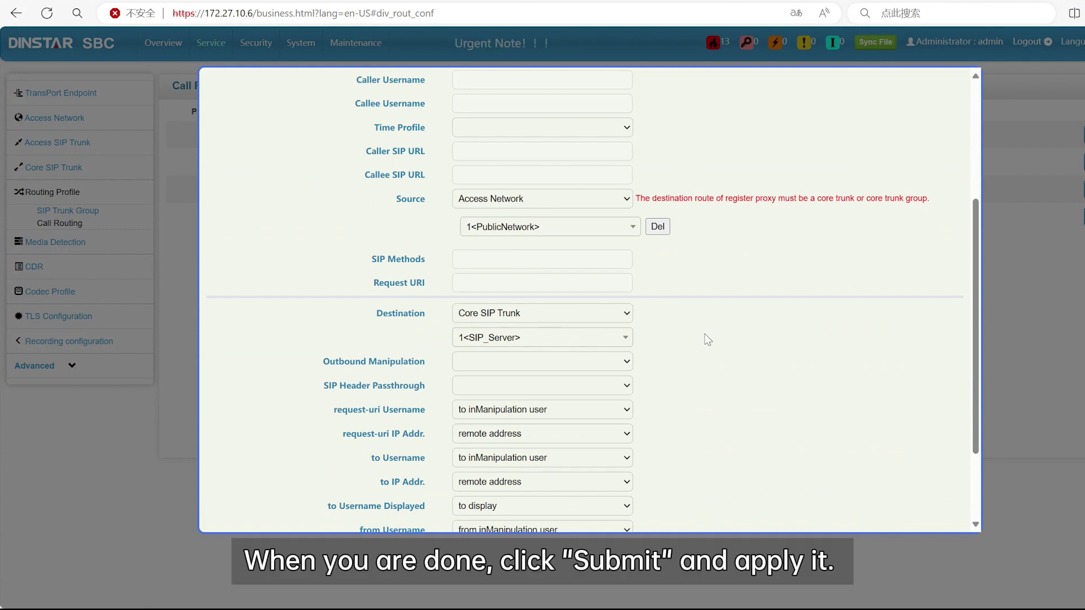
scroll(700, 339, down, 3)
click(497, 492)
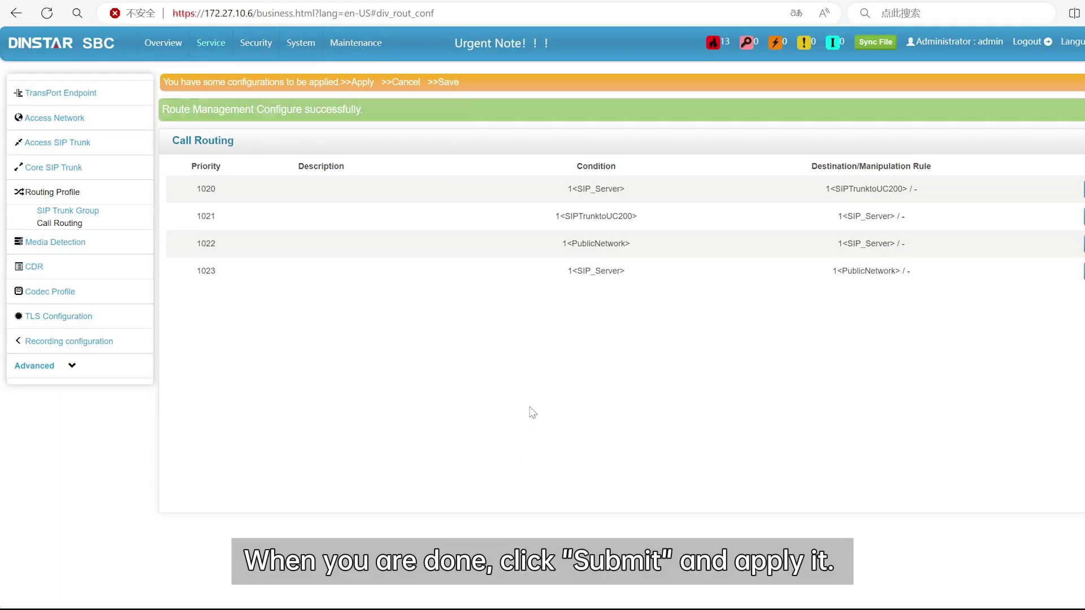
click(351, 83)
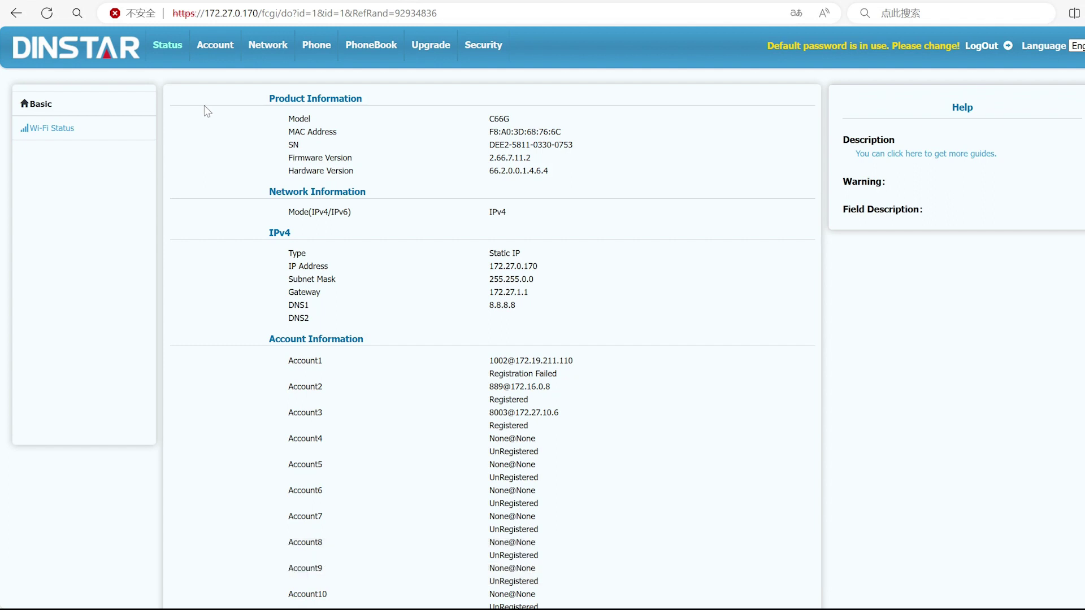
Submit the basic SIP settings of Account1 in the IP phone's web interface with UDP transport.
click(220, 44)
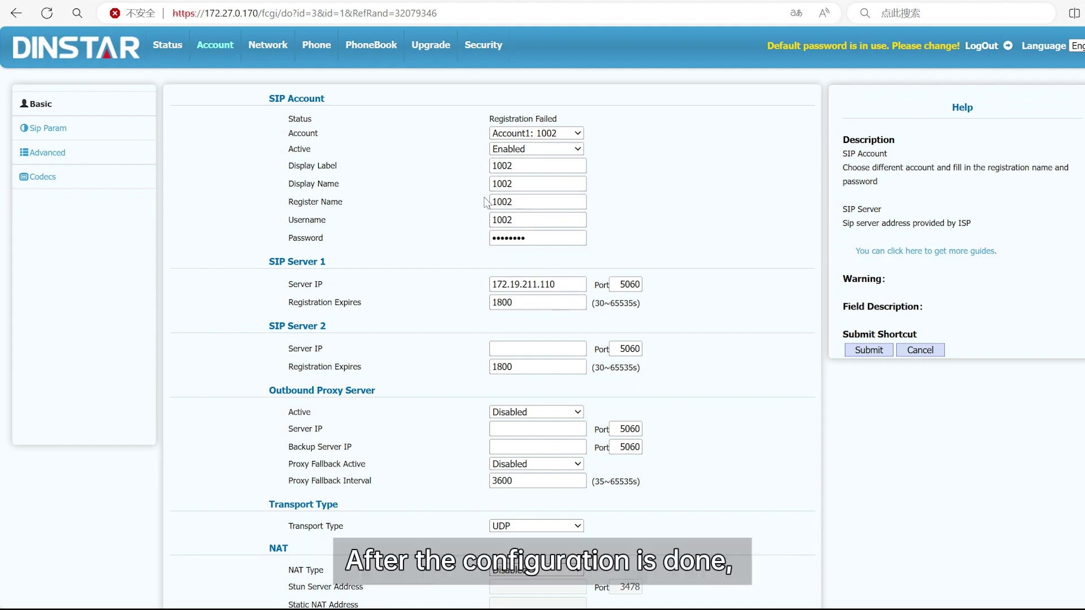
scroll(495, 350, down, 2)
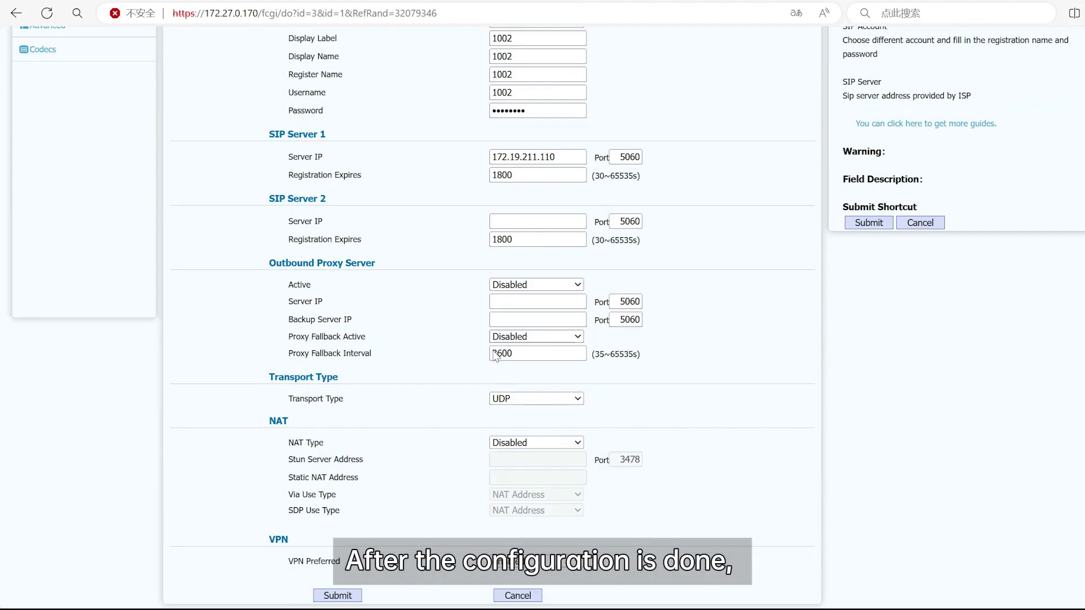
click(337, 595)
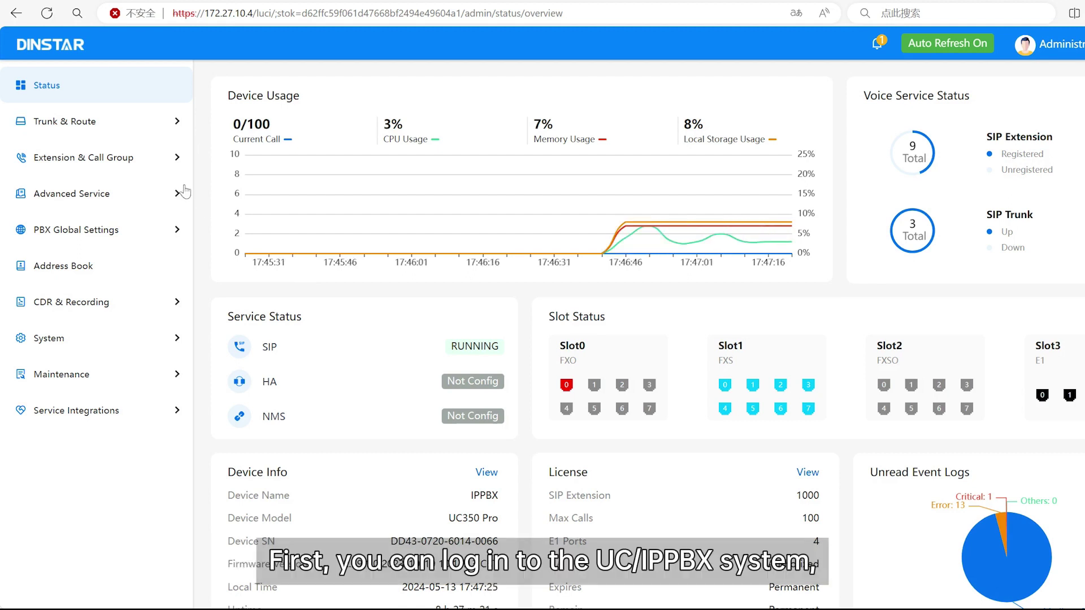
Check the extension's registration in the IPPBX's SIP Extension list and in the SBC's Register Status.
click(139, 160)
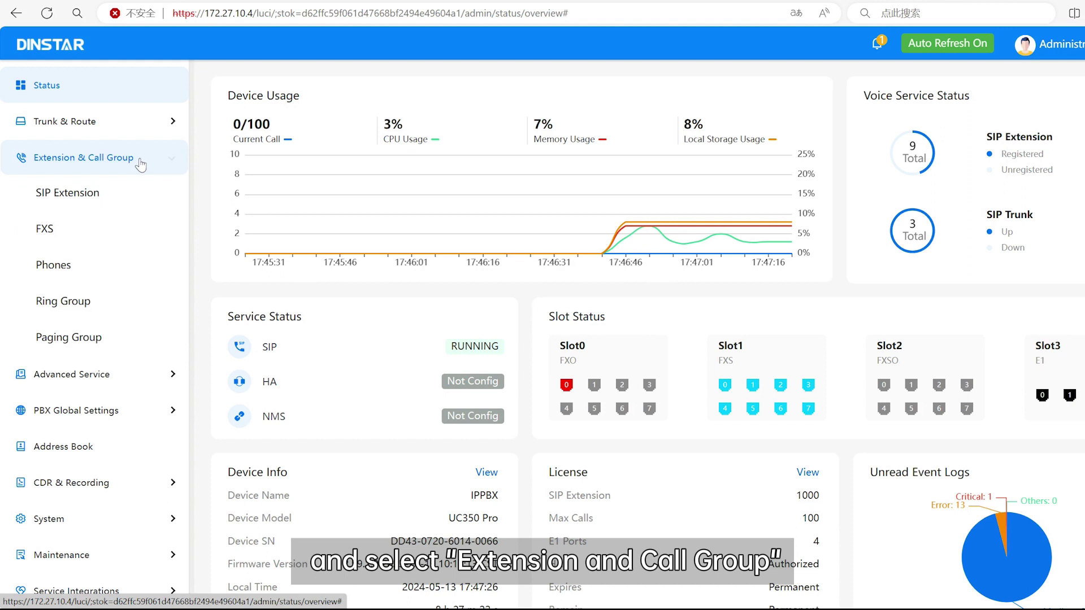
click(105, 194)
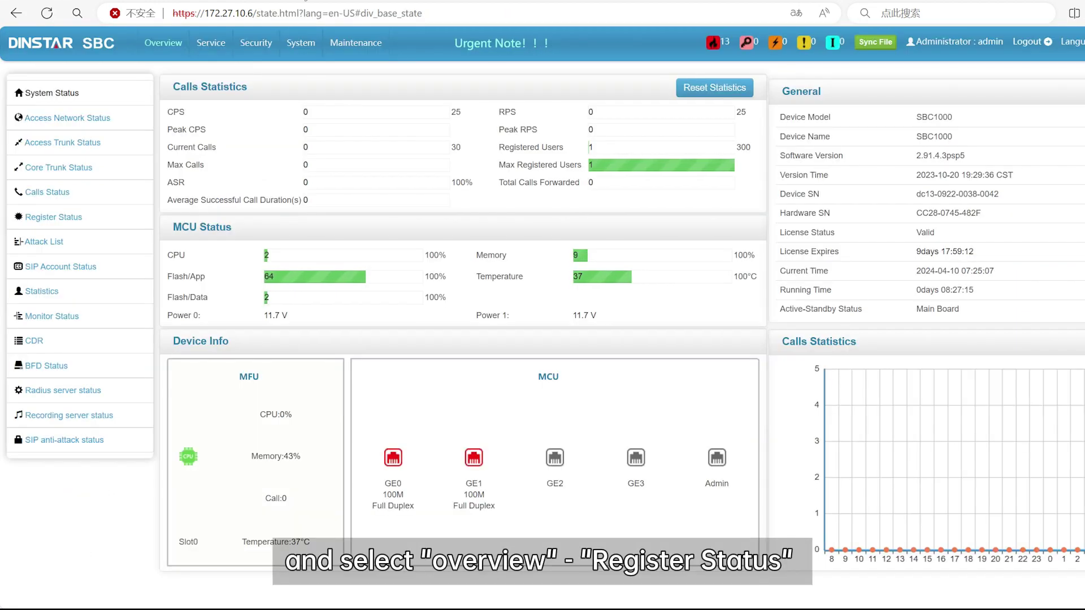
click(90, 226)
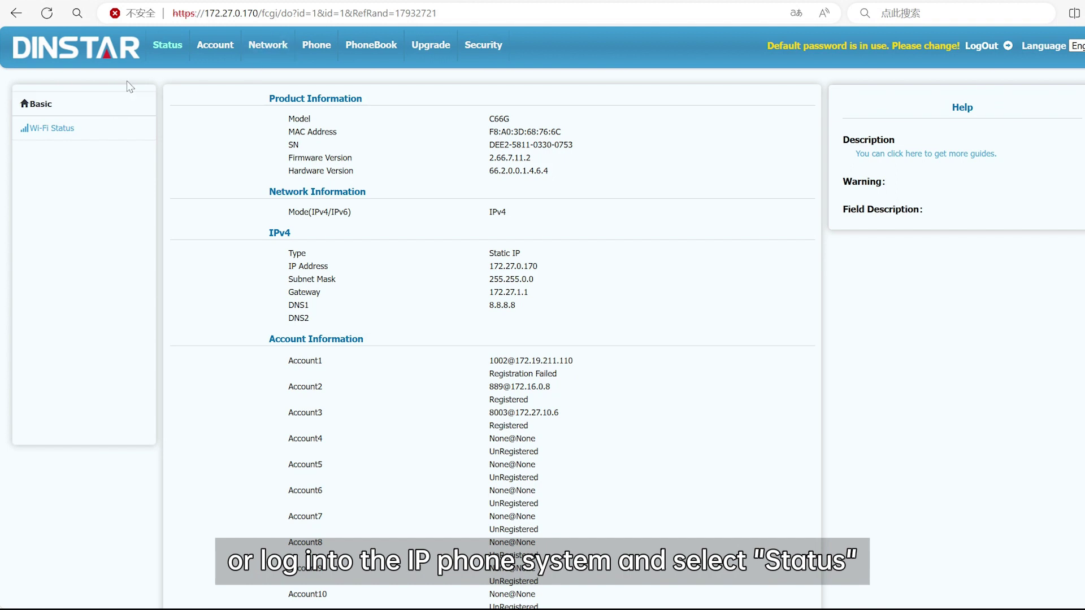
Check the account registration status in the IP phone's basic status information.
click(167, 45)
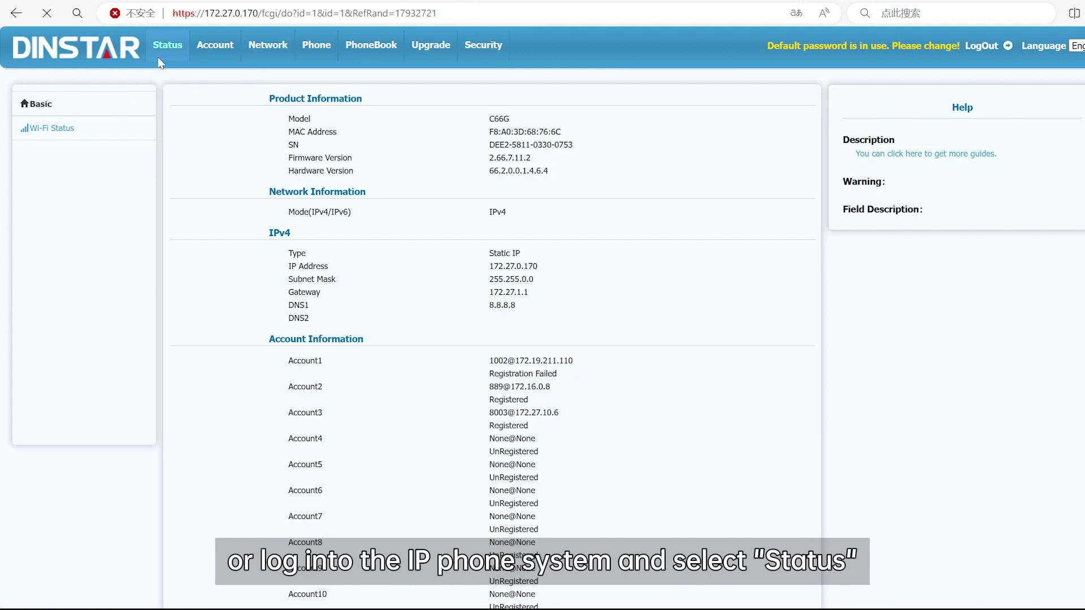
click(139, 112)
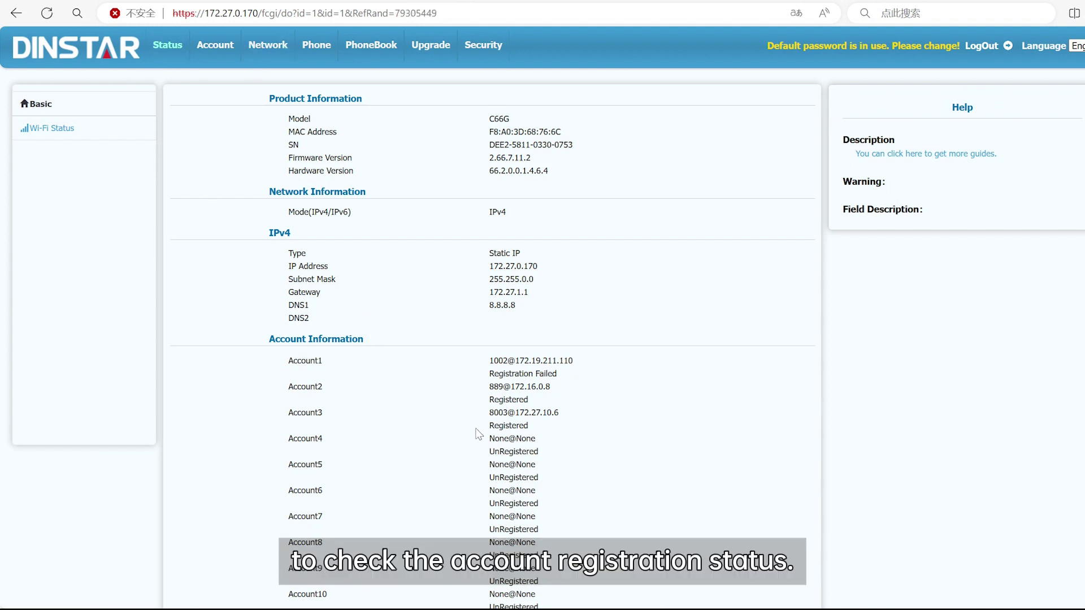